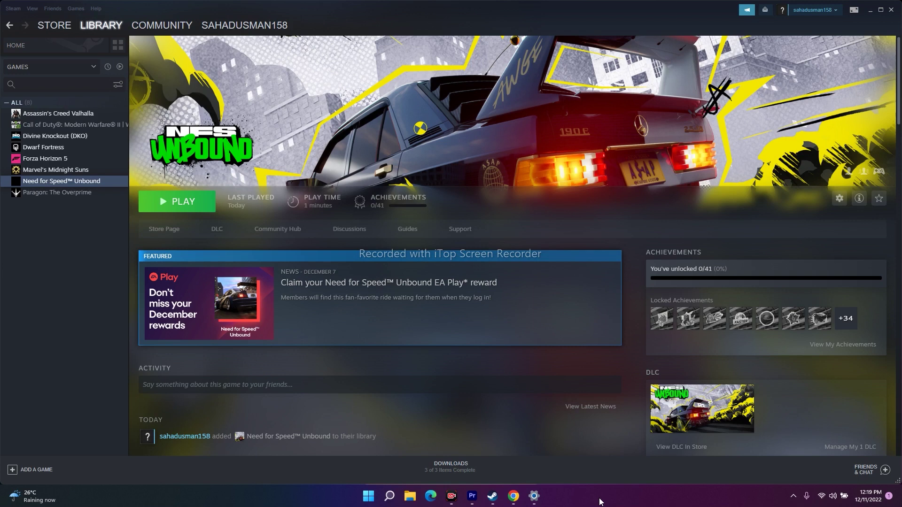
# Open Windows Settings to the System page, then close it
pyautogui.click(534, 496)
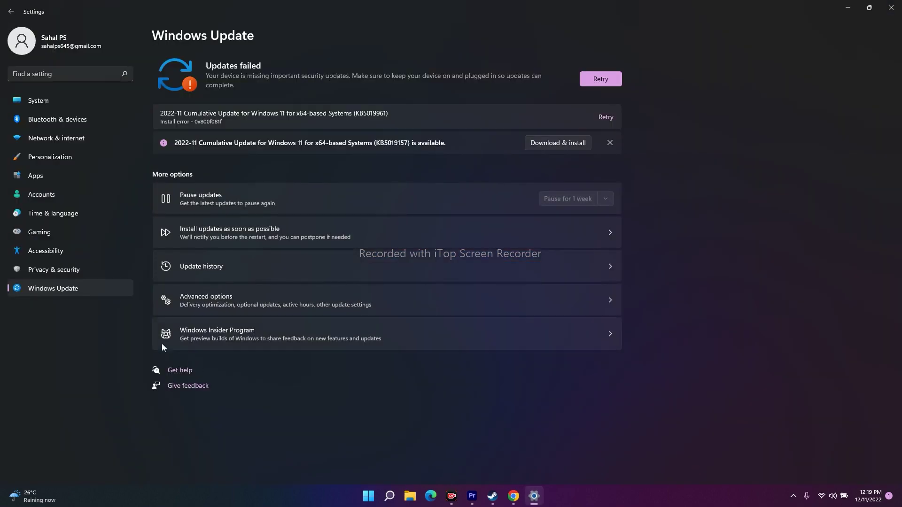
pyautogui.click(47, 103)
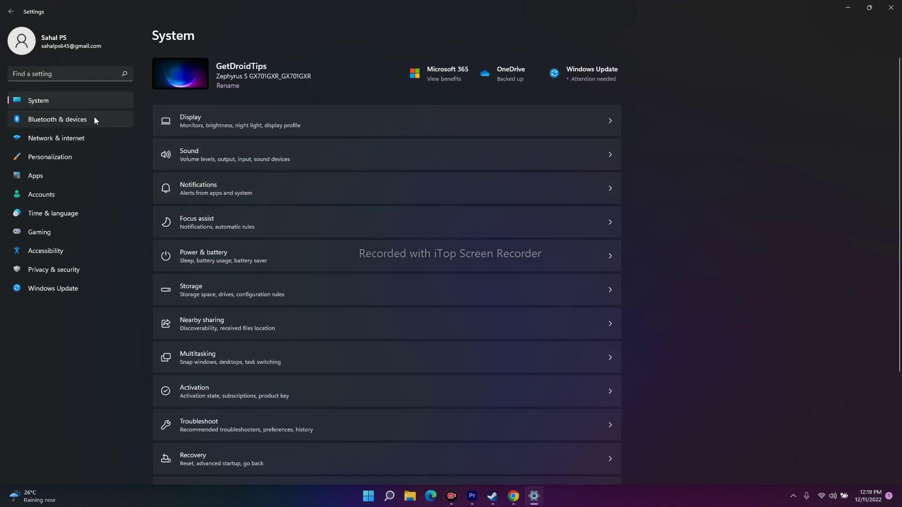
pyautogui.click(892, 8)
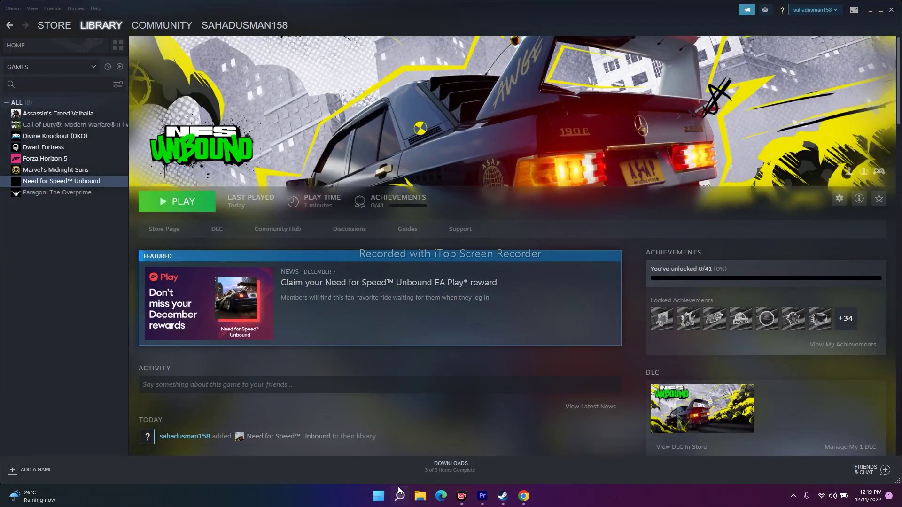
# Relaunch Settings from the Recent list in Windows Search
pyautogui.moveTo(400, 497)
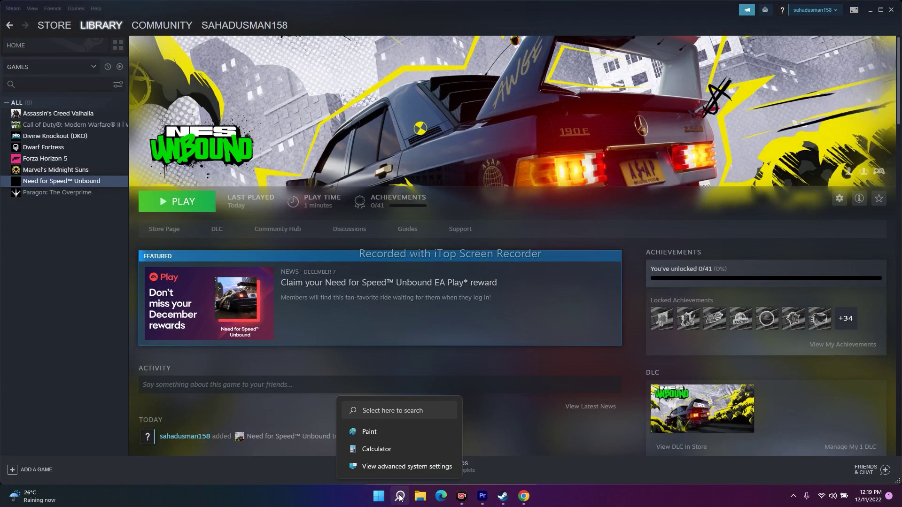
pyautogui.click(399, 497)
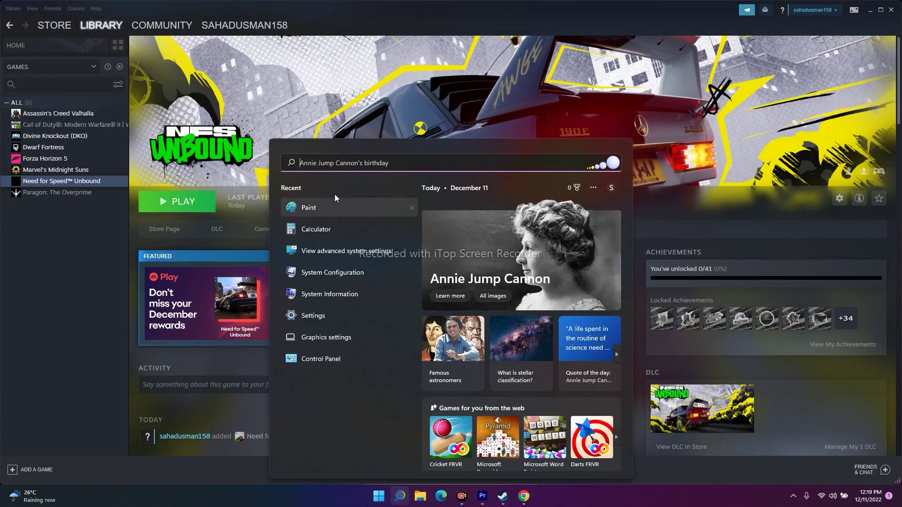
pyautogui.click(317, 315)
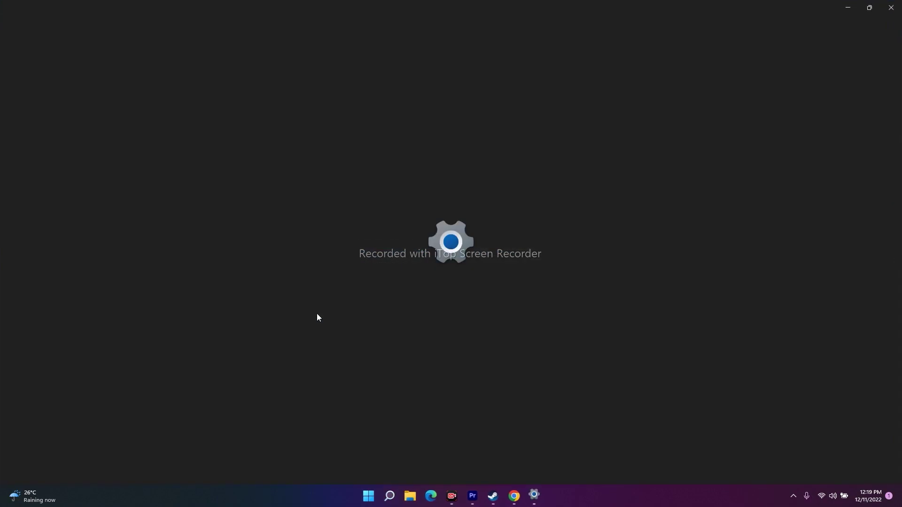
# Open the Sound page and drag the speaker output volume slider down
pyautogui.click(213, 155)
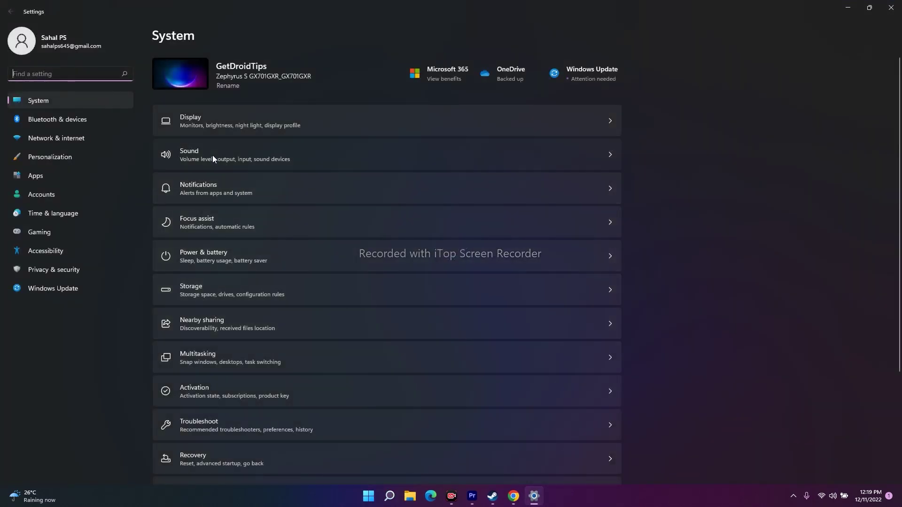
pyautogui.scroll(-3, 712, 171)
pyautogui.scroll(3, 712, 171)
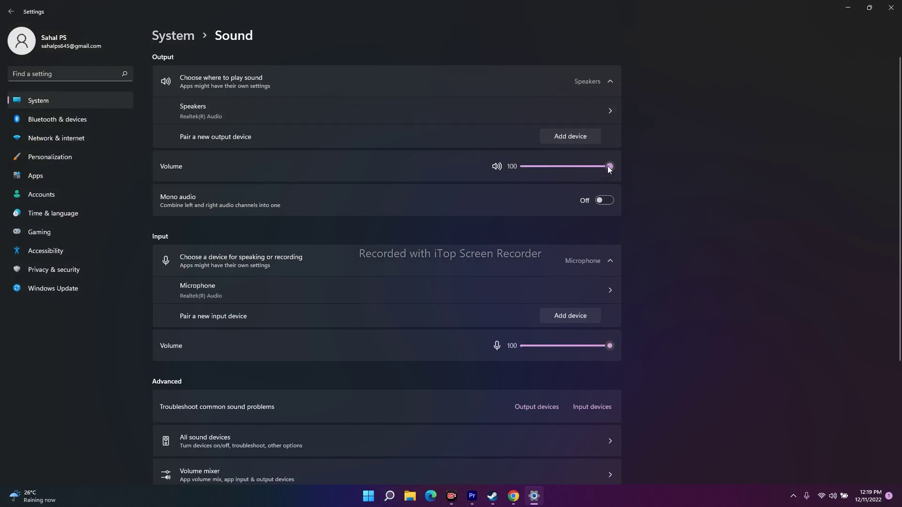
pyautogui.scroll(-3, 803, 249)
pyautogui.scroll(3, 803, 249)
pyautogui.moveTo(610, 168)
pyautogui.mouseDown()
pyautogui.moveTo(524, 170)
pyautogui.moveTo(623, 173)
pyautogui.mouseUp()
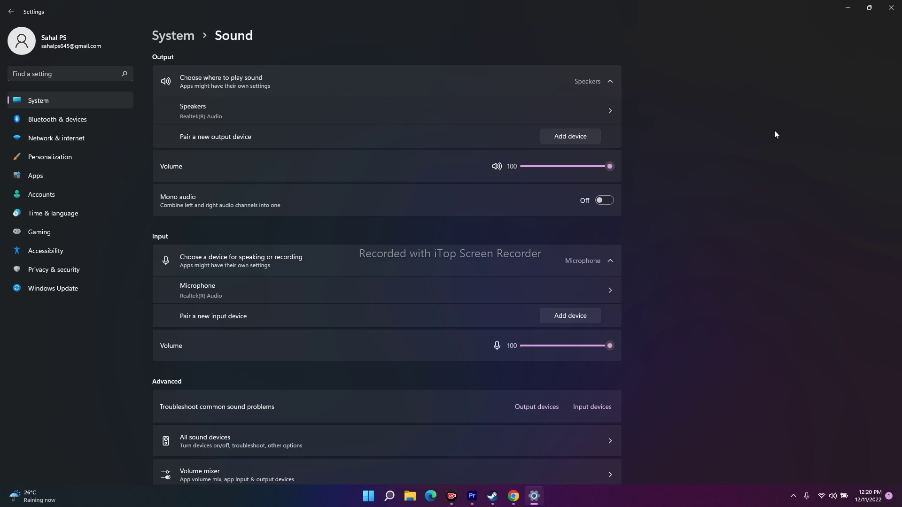
# Turn the microphone input volume down, restore it to 100, and close Settings
pyautogui.scroll(-3, 775, 134)
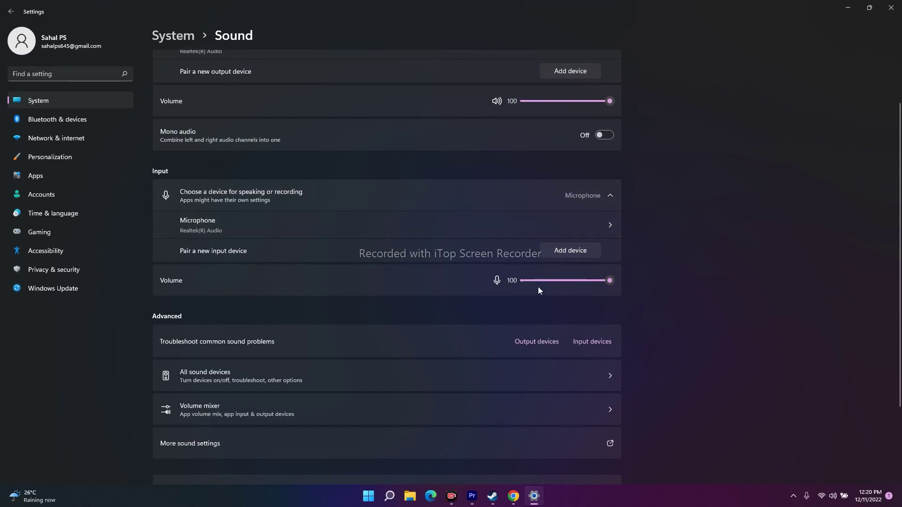
pyautogui.moveTo(610, 280)
pyautogui.moveTo(609, 280); pyautogui.dragTo(521, 278)
pyautogui.click(614, 280)
pyautogui.scroll(3, 762, 300)
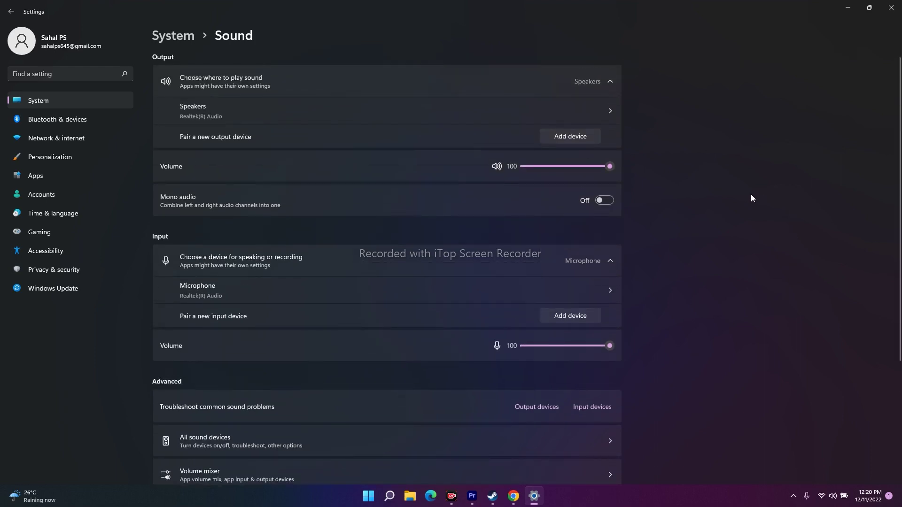
pyautogui.click(891, 7)
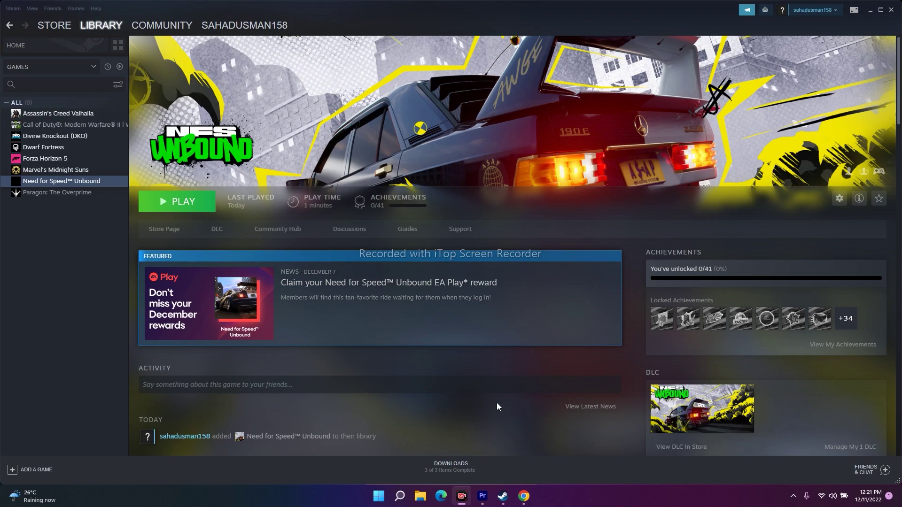
# Minimize Steam, open Device Manager from the Start right-click menu, and expand Display adapters
pyautogui.click(870, 10)
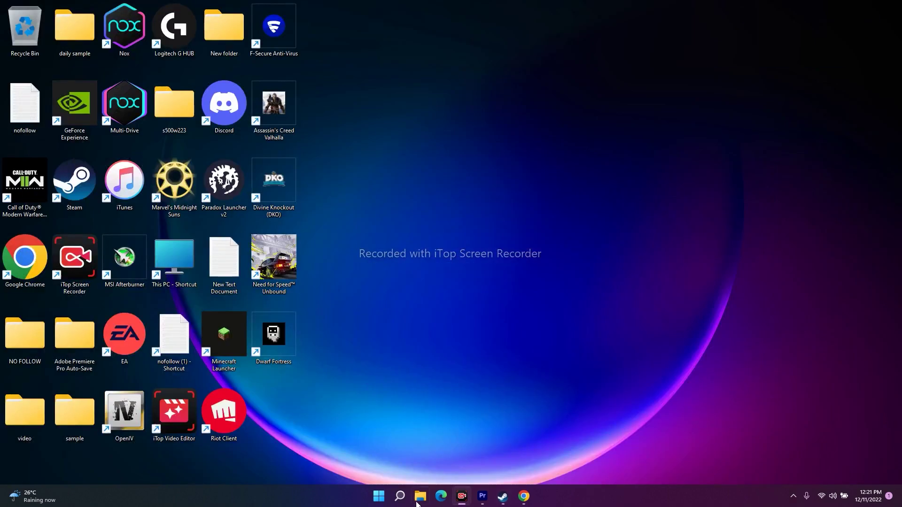
pyautogui.rightClick(379, 499)
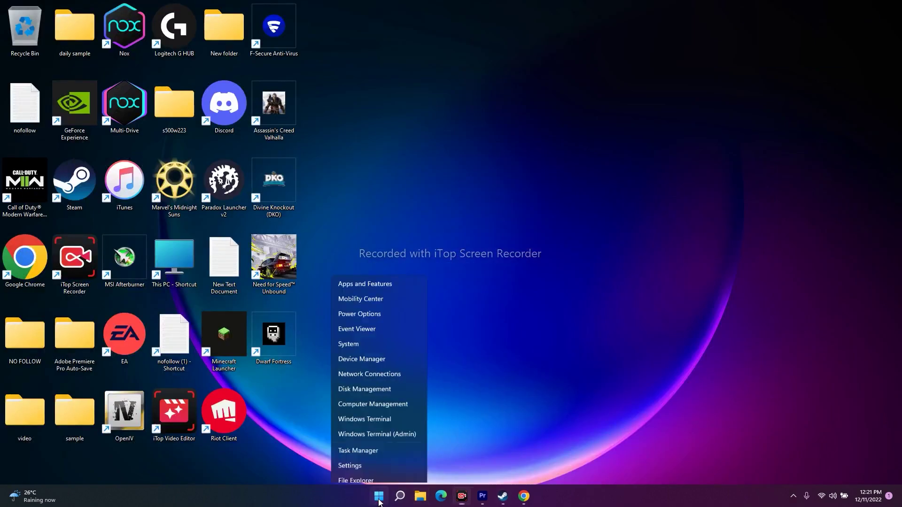
pyautogui.click(371, 295)
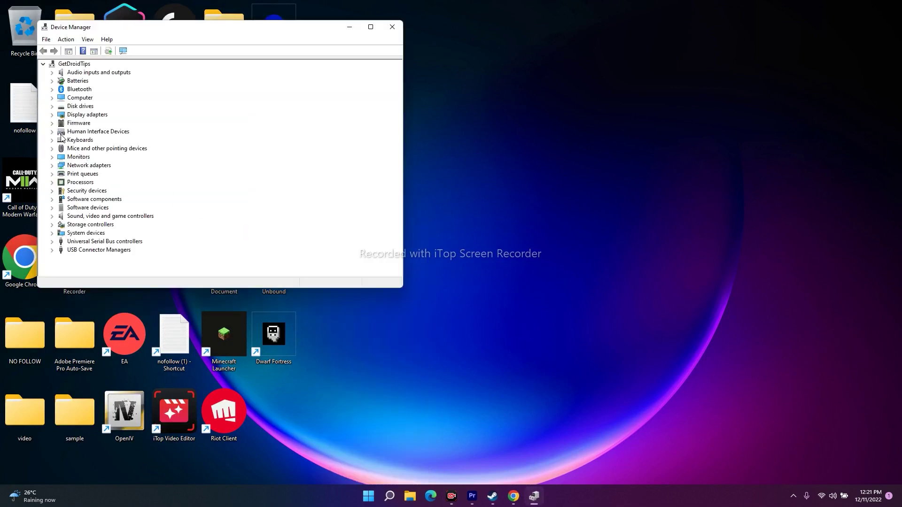
pyautogui.click(53, 114)
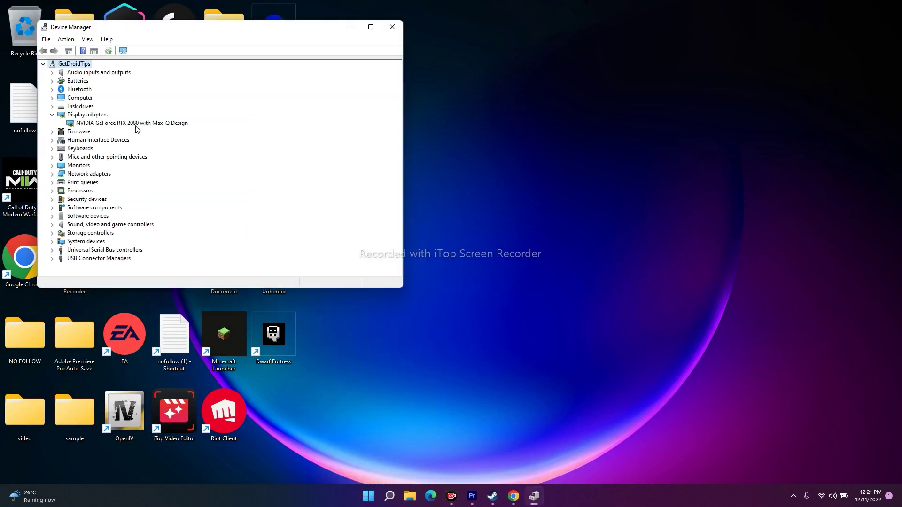
# Review the Driver tab of the NVIDIA GeForce RTX 2080 with Max-Q Design properties, then close it
pyautogui.click(162, 124)
pyautogui.rightClick(163, 125)
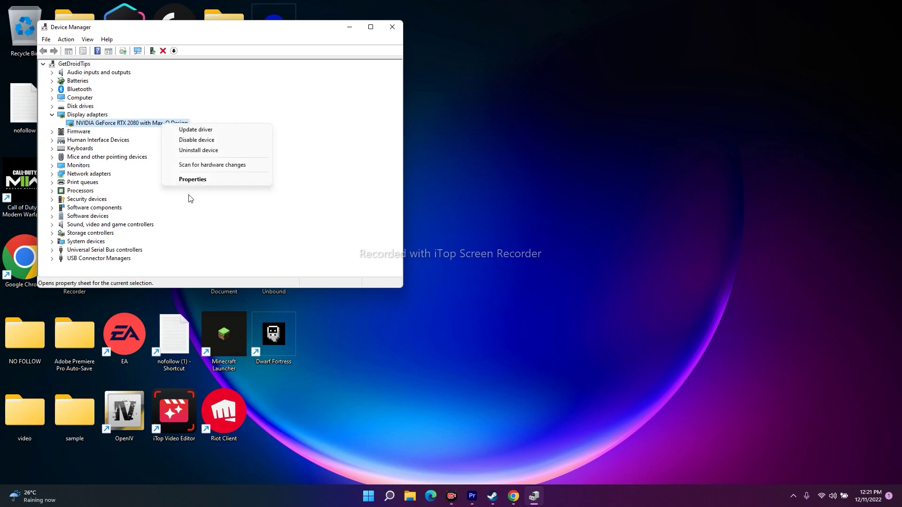
pyautogui.click(201, 182)
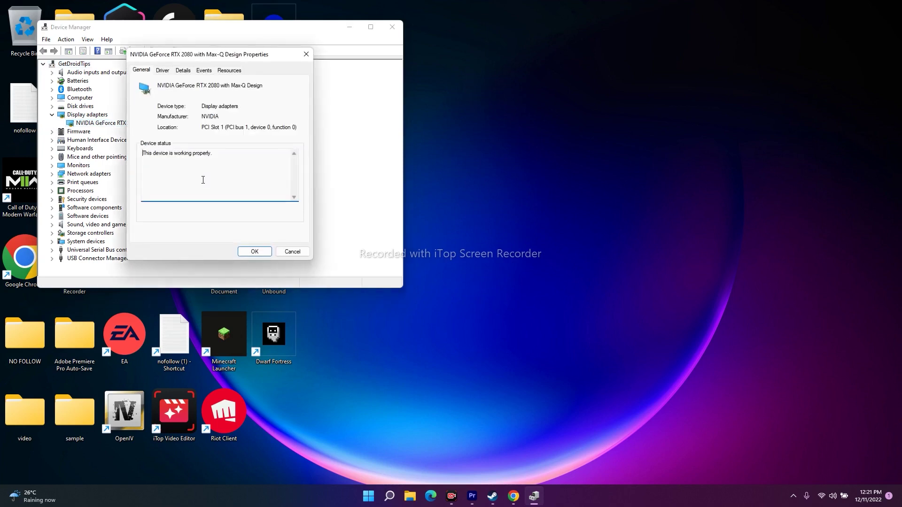
pyautogui.click(164, 71)
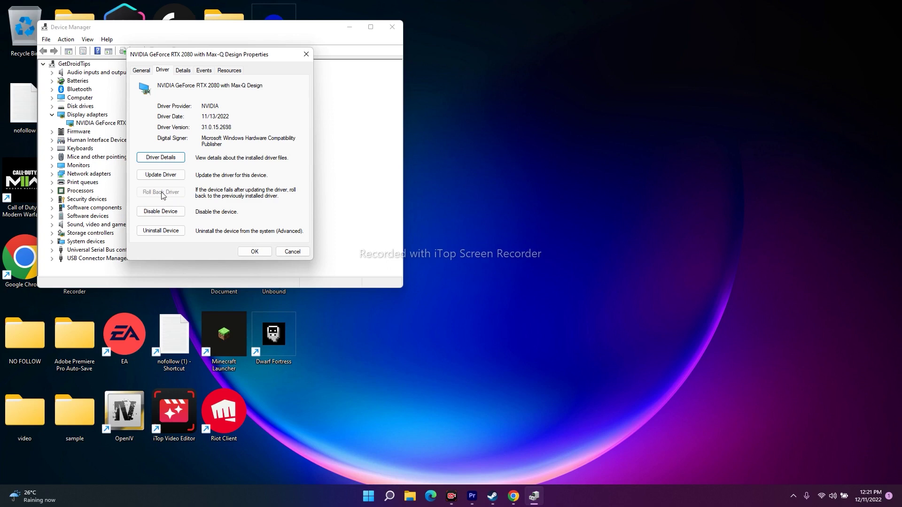
pyautogui.click(267, 255)
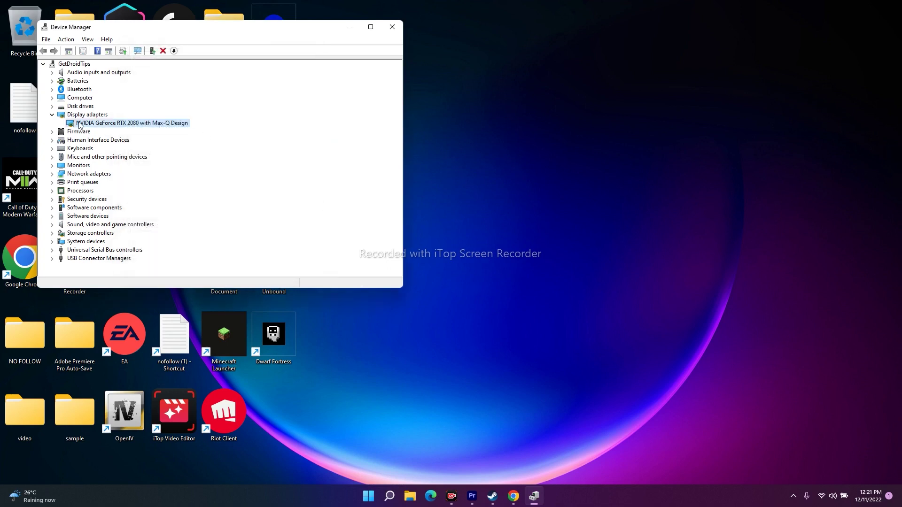
# Run an automatic driver search for Realtek(R) Audio, which finds the best driver already installed
pyautogui.press('Left')
pyautogui.press('Left')
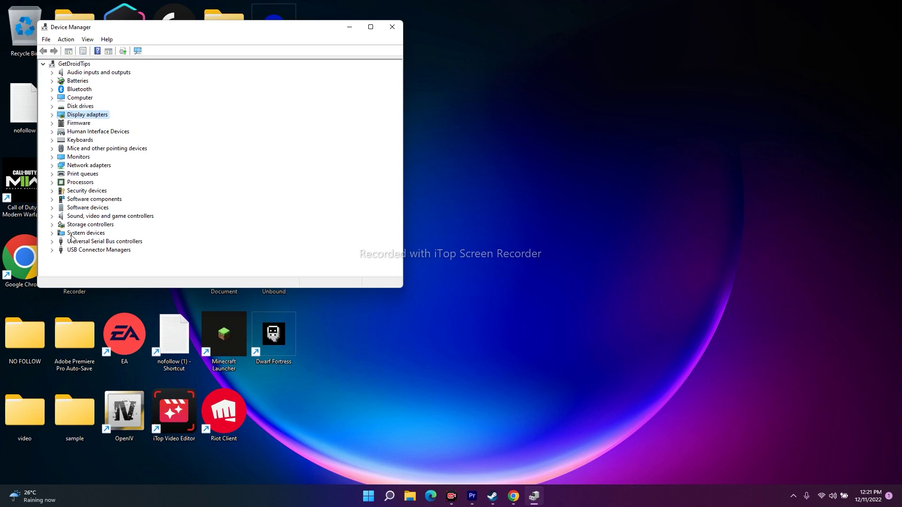
pyautogui.click(52, 216)
pyautogui.rightClick(99, 241)
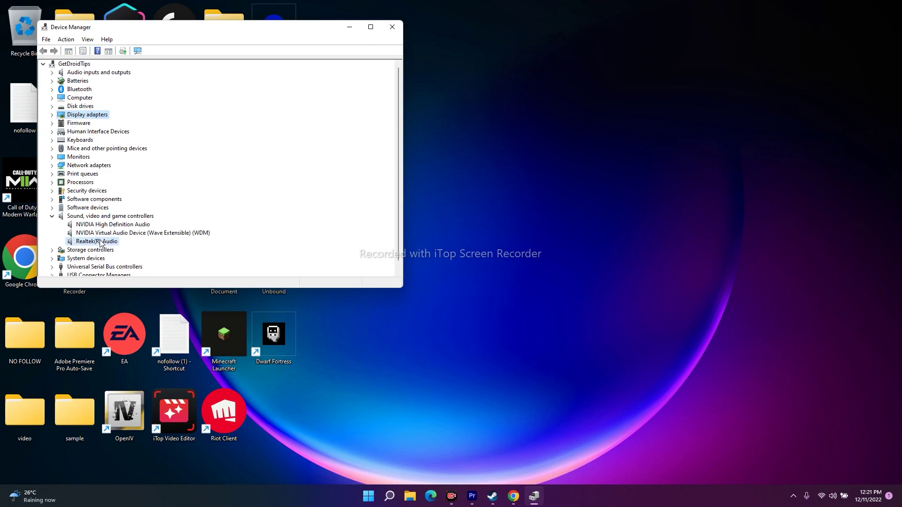
pyautogui.click(126, 246)
pyautogui.click(154, 136)
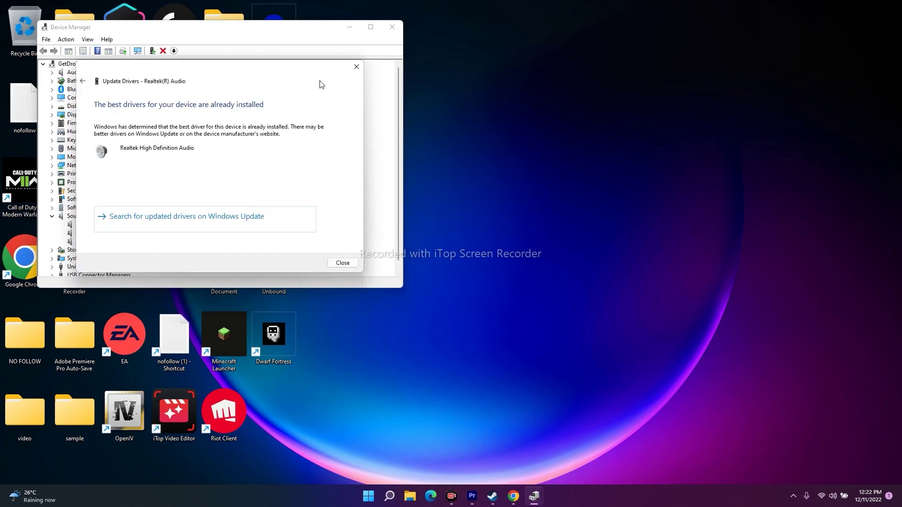
pyautogui.click(357, 66)
pyautogui.click(52, 217)
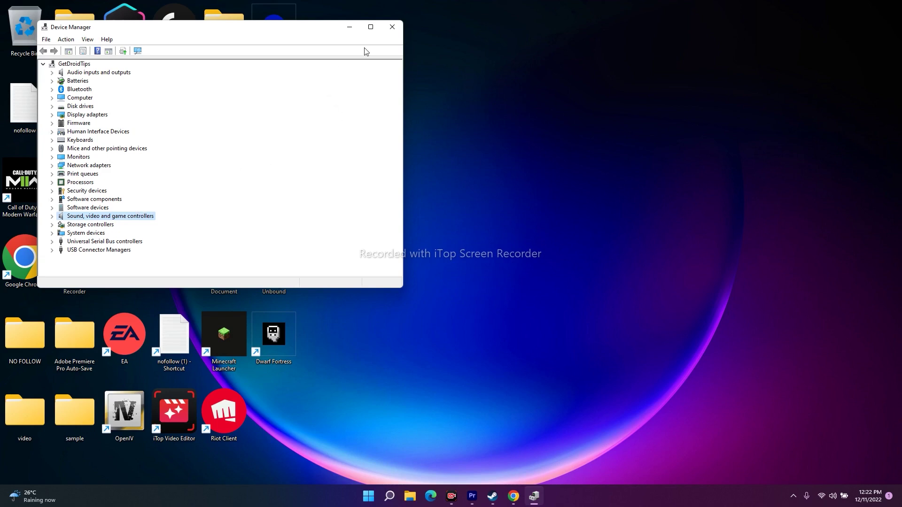
# Close Device Manager and restore Steam from the taskbar
pyautogui.click(392, 27)
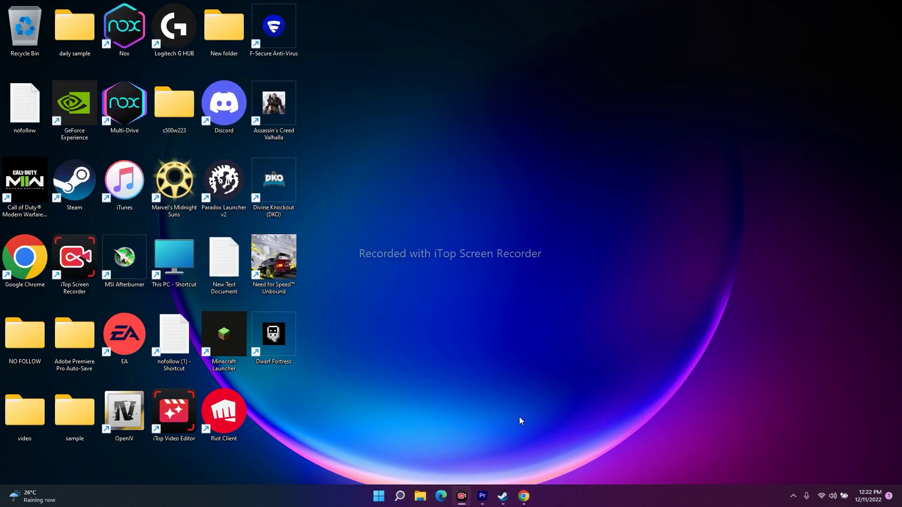
pyautogui.click(502, 496)
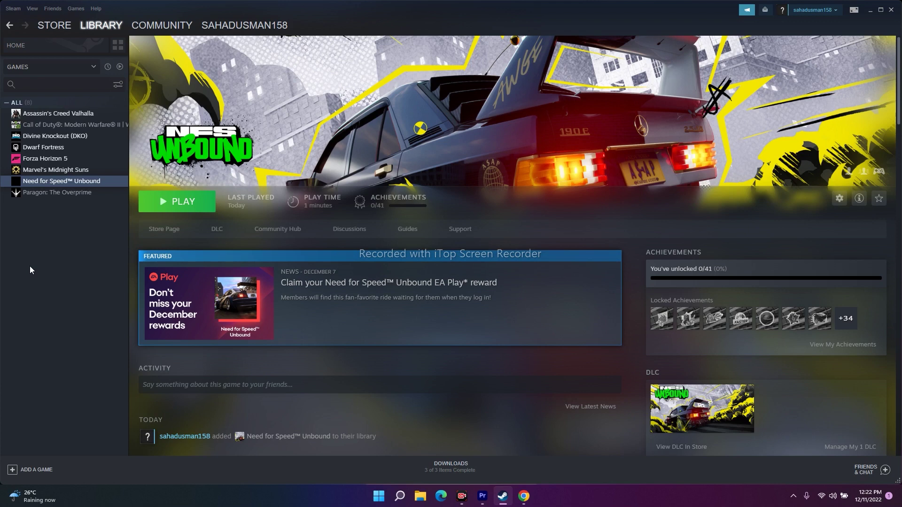
# Check Need for Speed Unbound's Local Files properties (31.11 GB on OS (C:)), then close them
pyautogui.rightClick(41, 182)
pyautogui.click(59, 241)
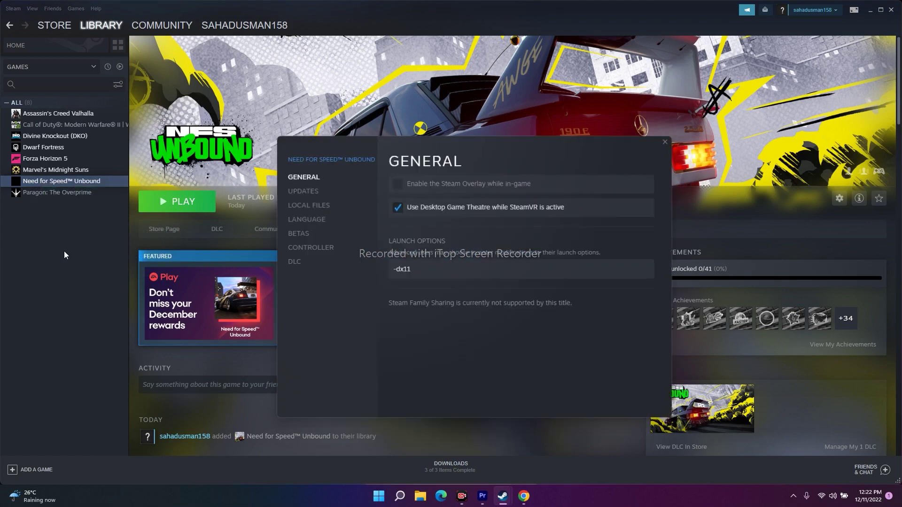
pyautogui.click(308, 206)
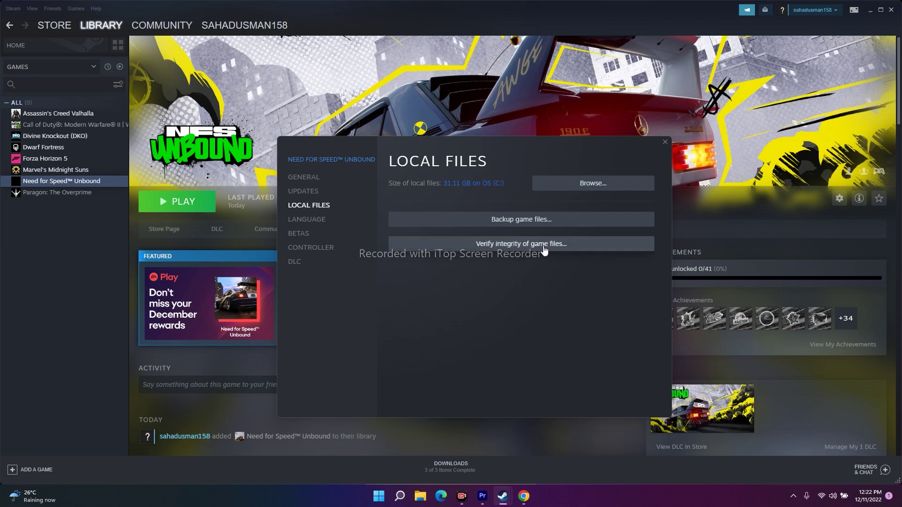
pyautogui.click(664, 142)
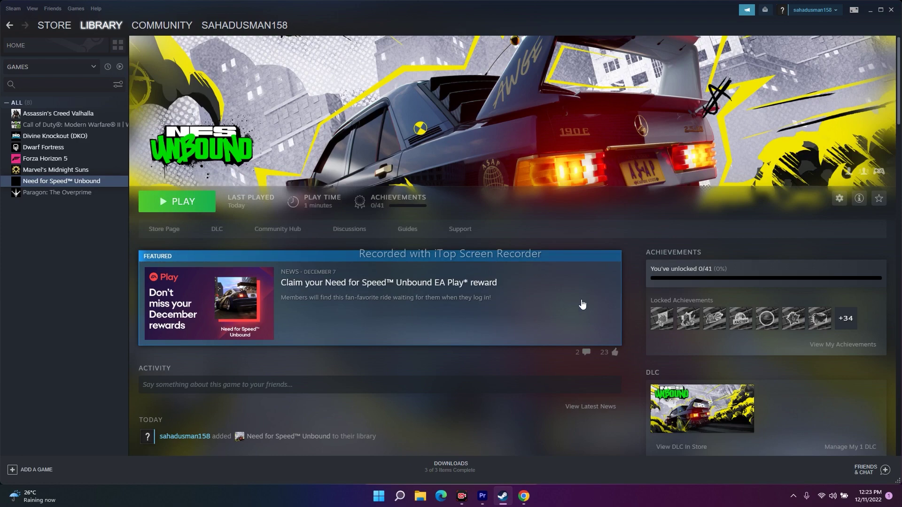
# Minimize Steam and open Control Panel's Sound settings from Windows Search
pyautogui.click(871, 9)
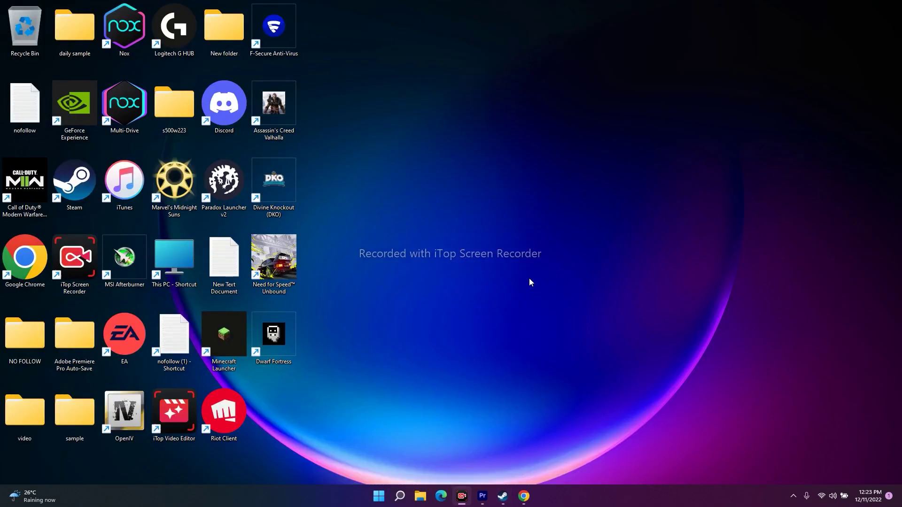
pyautogui.click(400, 497)
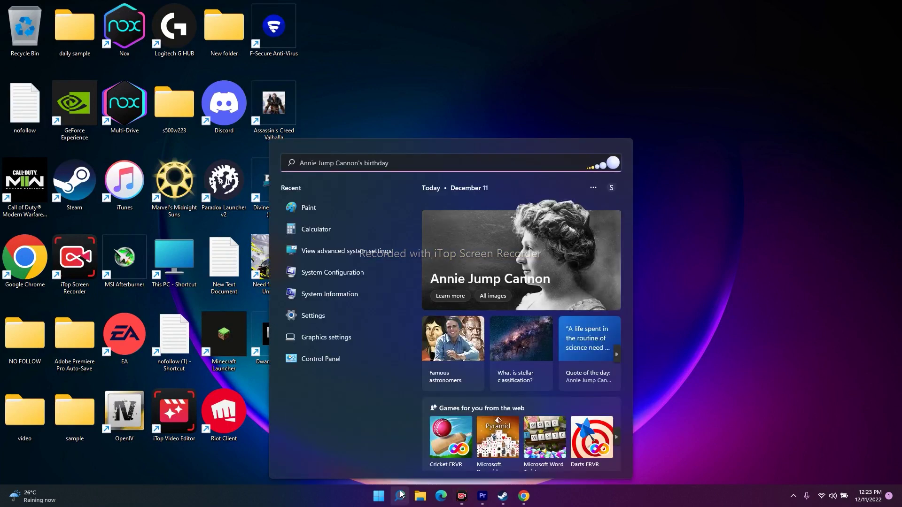
pyautogui.click(331, 359)
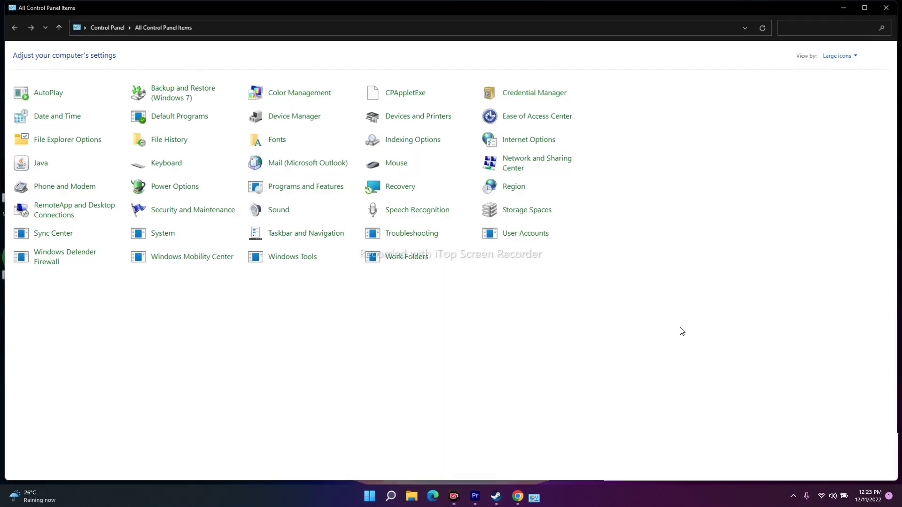
pyautogui.click(282, 210)
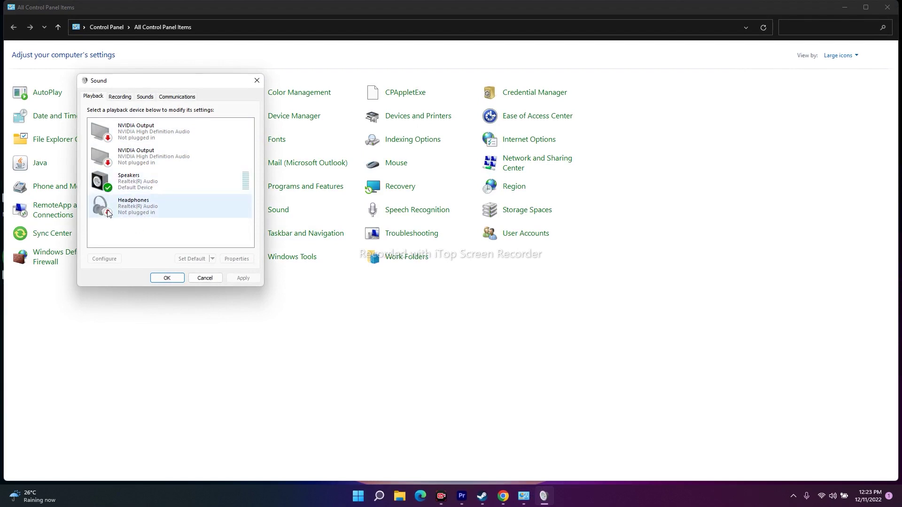
# Inspect the Headphones and NVIDIA Output device options, then close the Sound dialog
pyautogui.rightClick(140, 206)
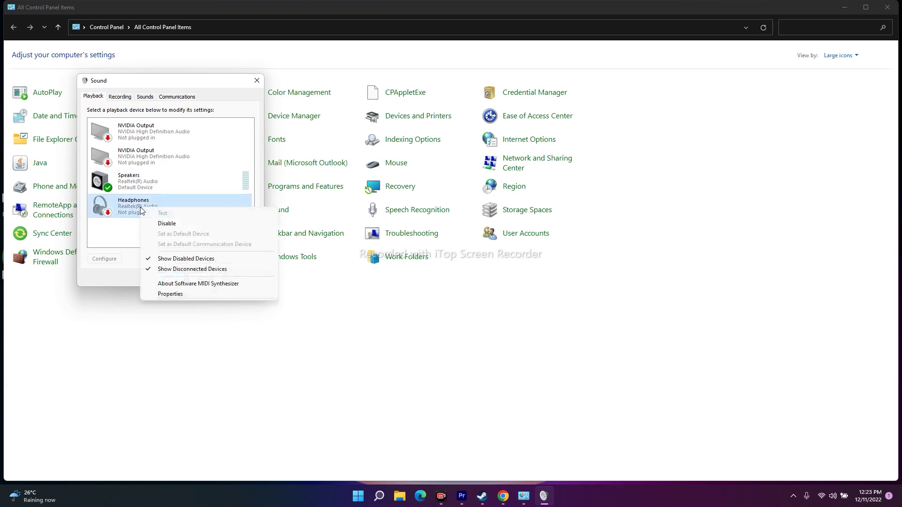
pyautogui.click(125, 235)
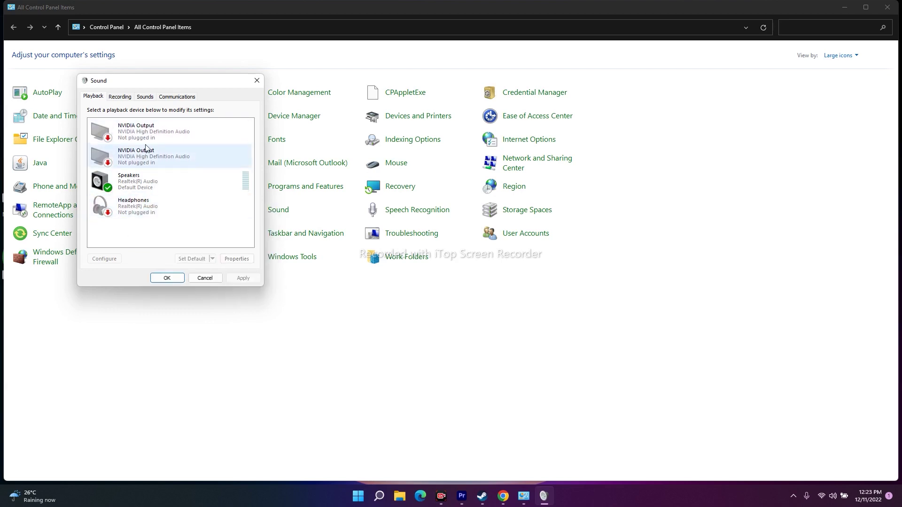
pyautogui.rightClick(148, 133)
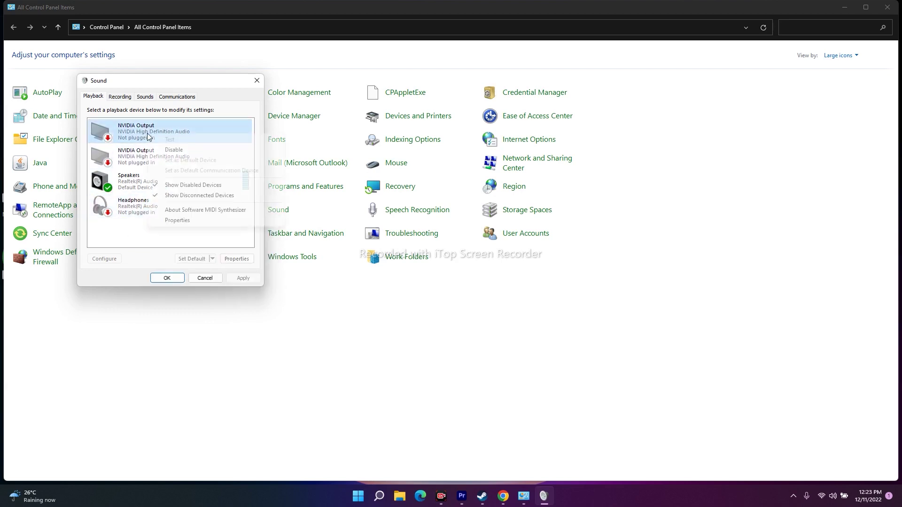
pyautogui.click(145, 235)
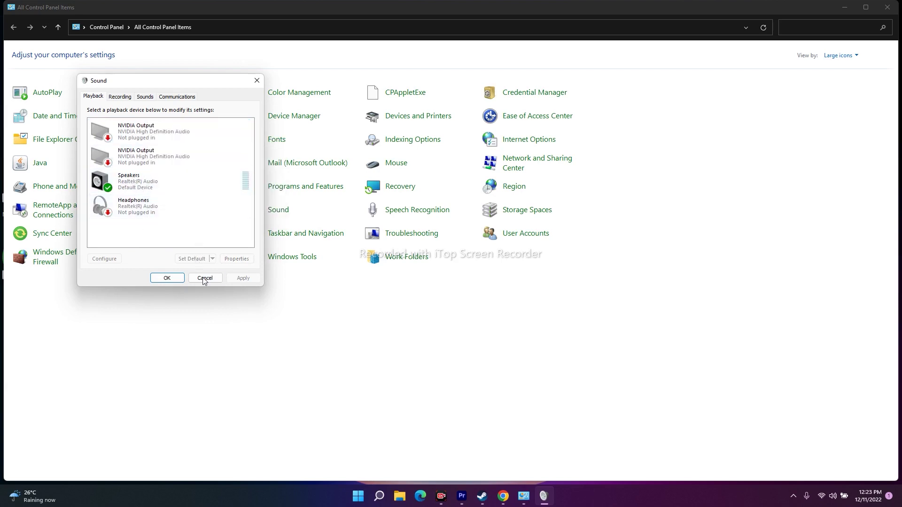
pyautogui.click(179, 278)
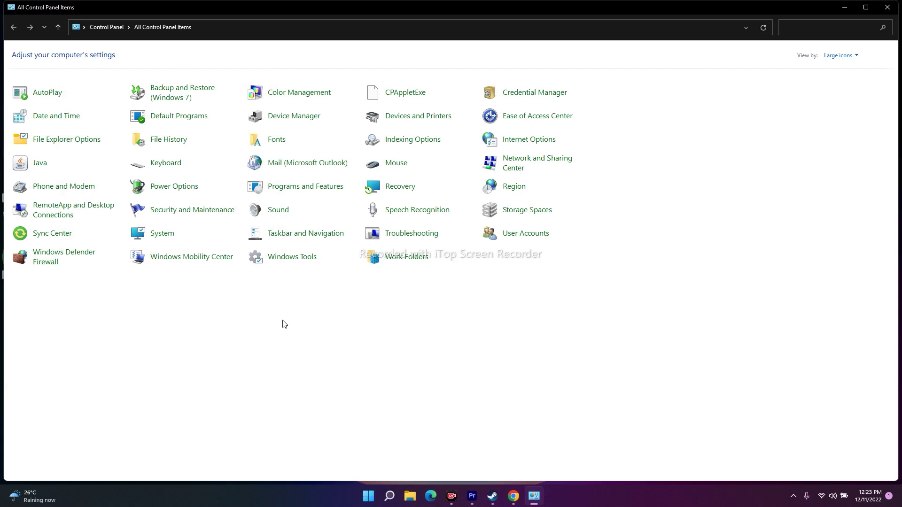
pyautogui.click(279, 210)
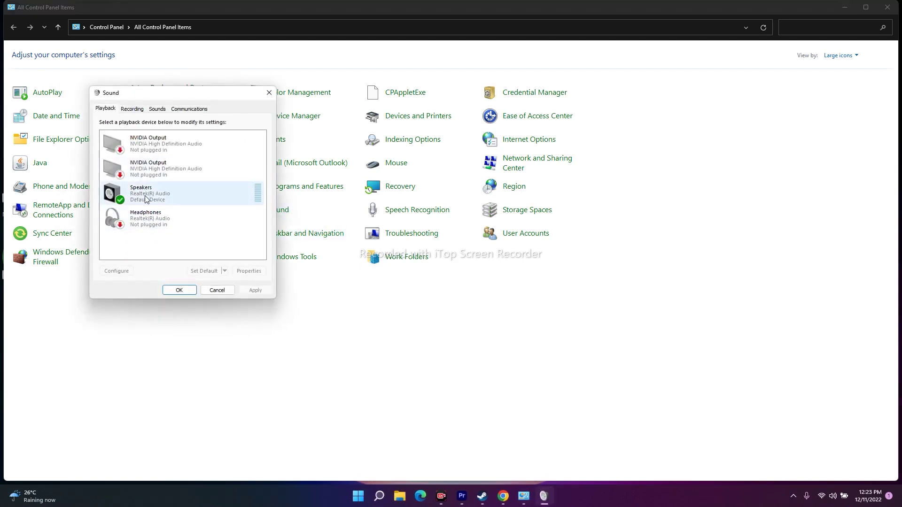
pyautogui.rightClick(169, 170)
pyautogui.click(158, 249)
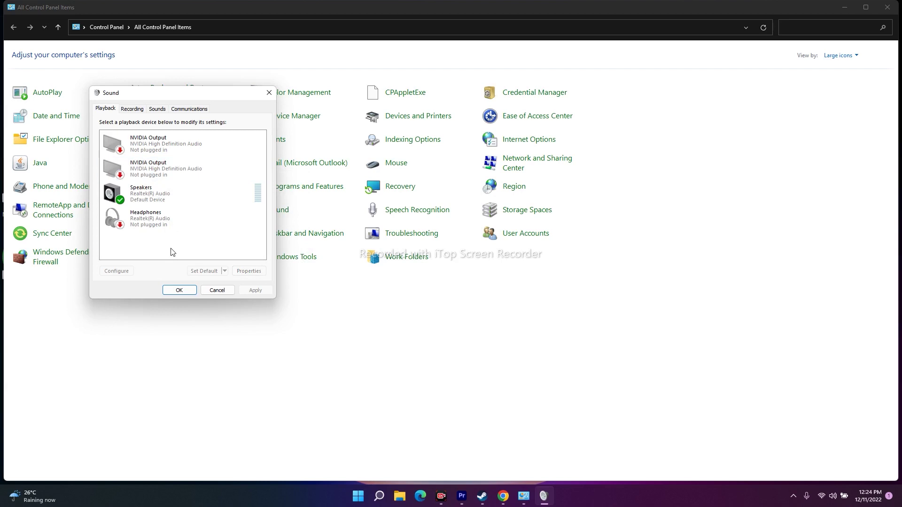
pyautogui.click(215, 290)
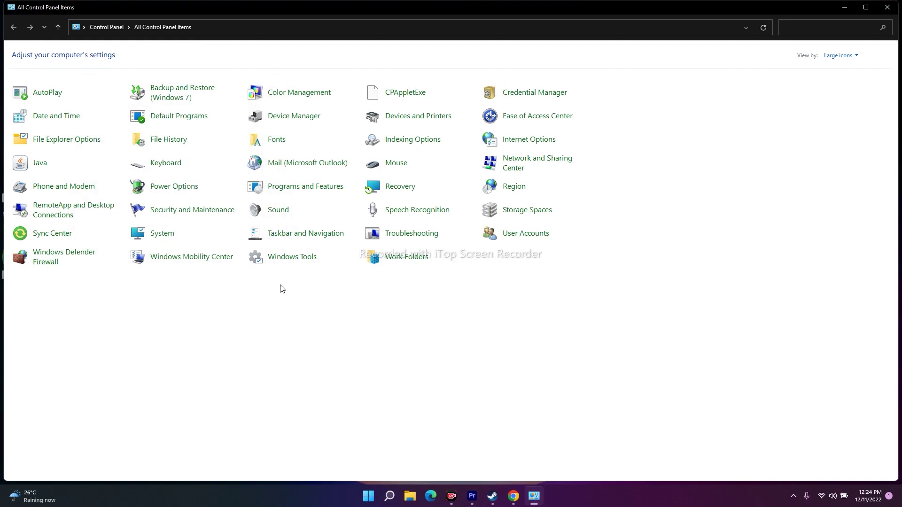
pyautogui.click(286, 215)
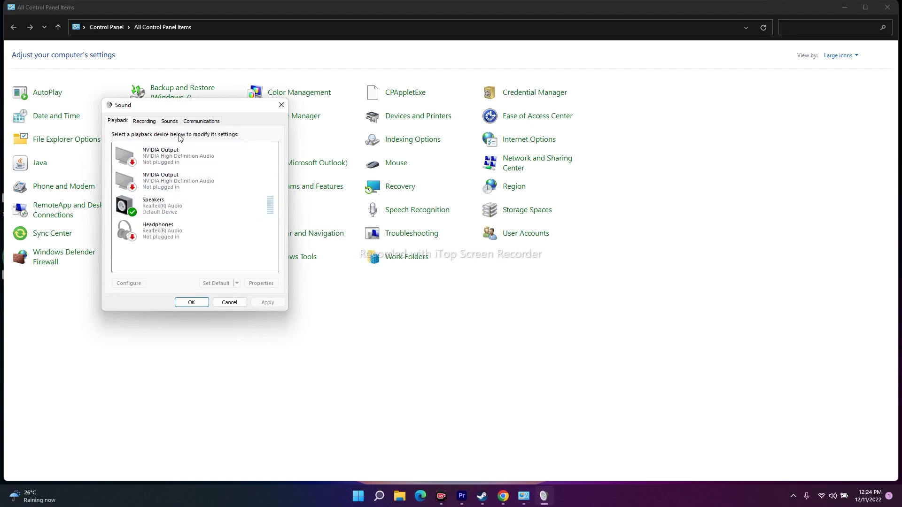
pyautogui.rightClick(159, 205)
pyautogui.click(180, 282)
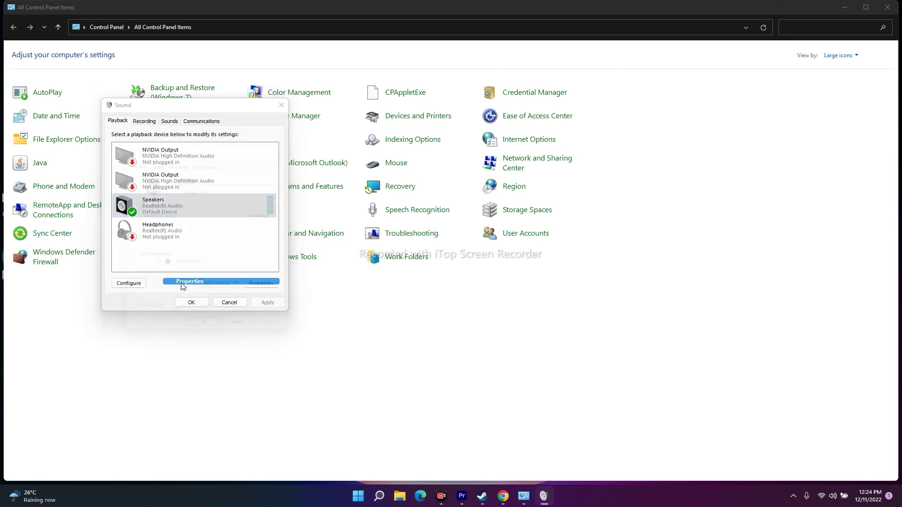
pyautogui.click(207, 157)
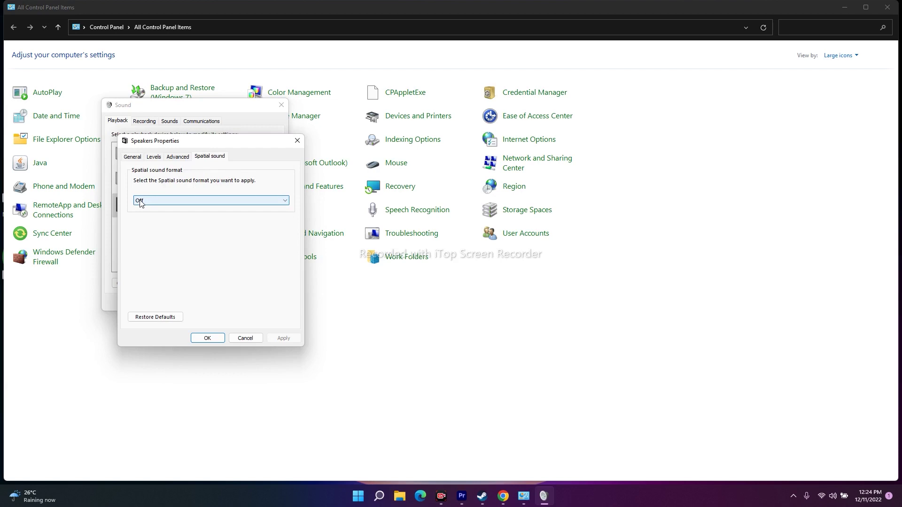
pyautogui.click(298, 141)
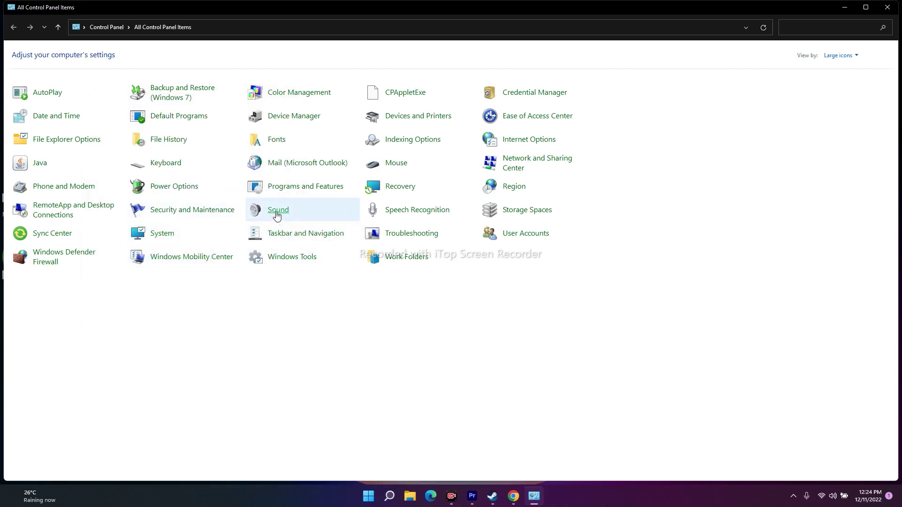
# Open the Speakers' Advanced properties and keep Default Format at 24 bit, 48000 Hz (Studio Quality)
pyautogui.click(277, 212)
pyautogui.click(178, 220)
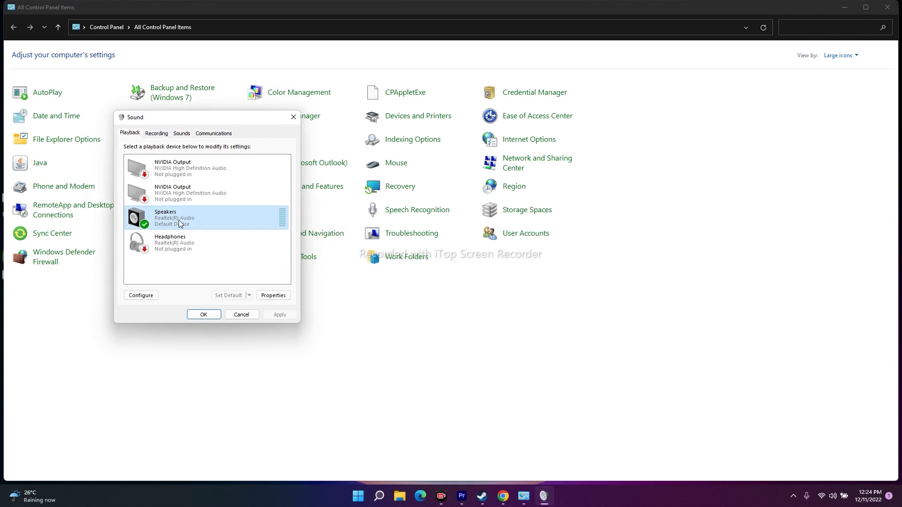
pyautogui.rightClick(179, 220)
pyautogui.click(199, 298)
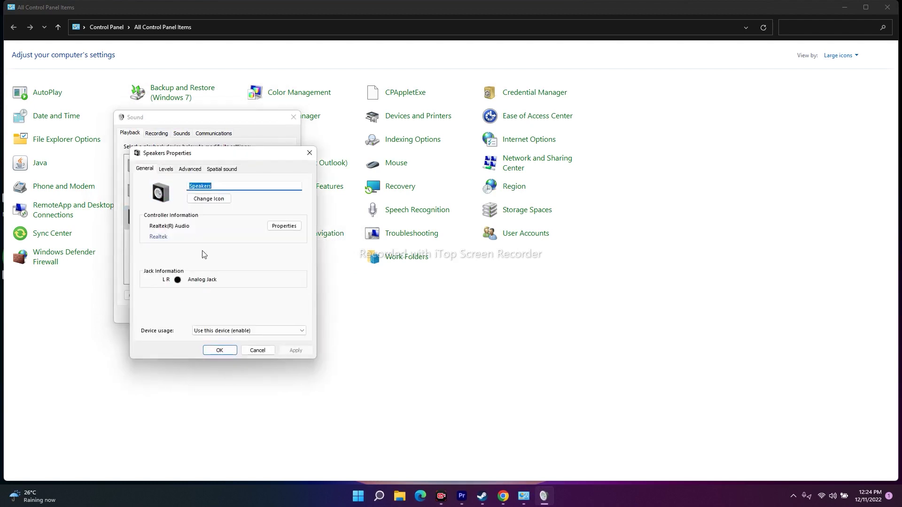
pyautogui.click(194, 169)
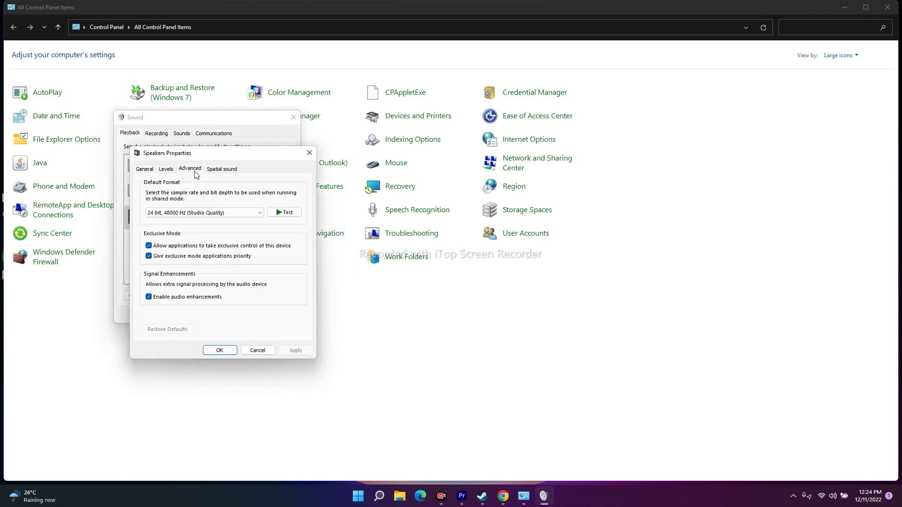
pyautogui.click(234, 218)
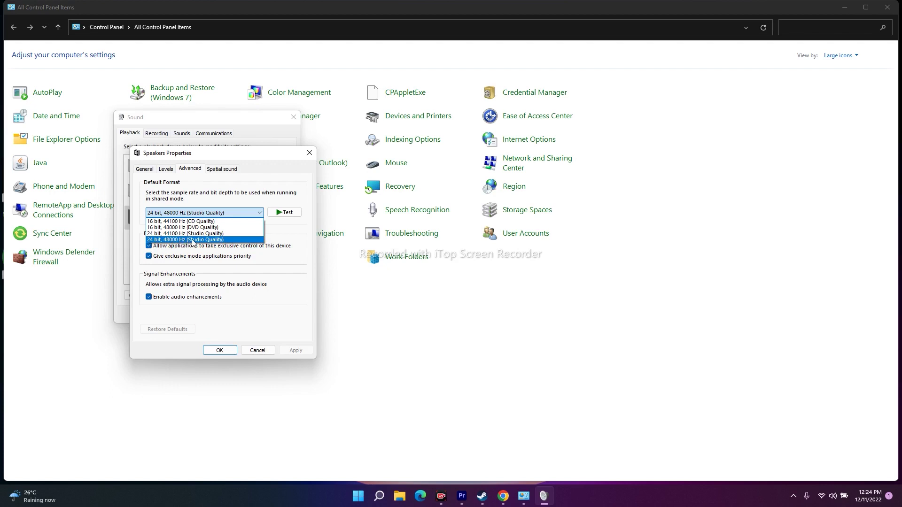
pyautogui.click(286, 230)
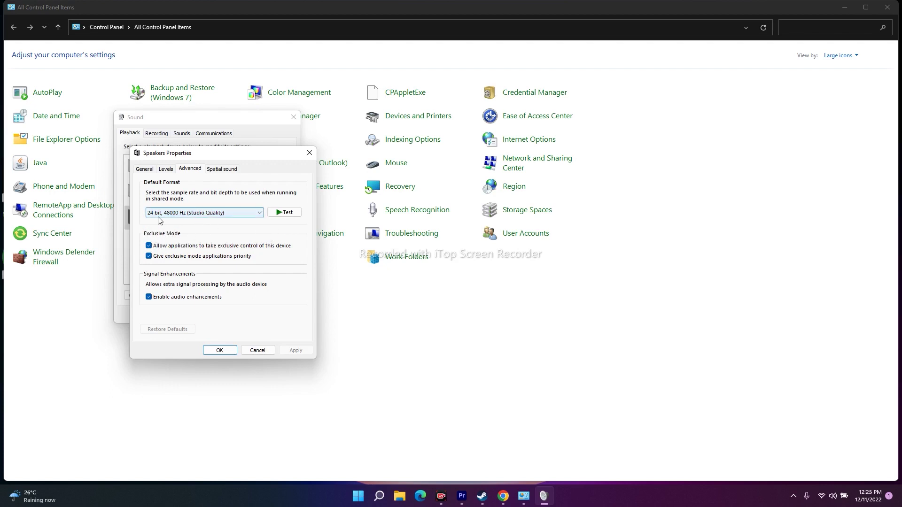
pyautogui.click(198, 216)
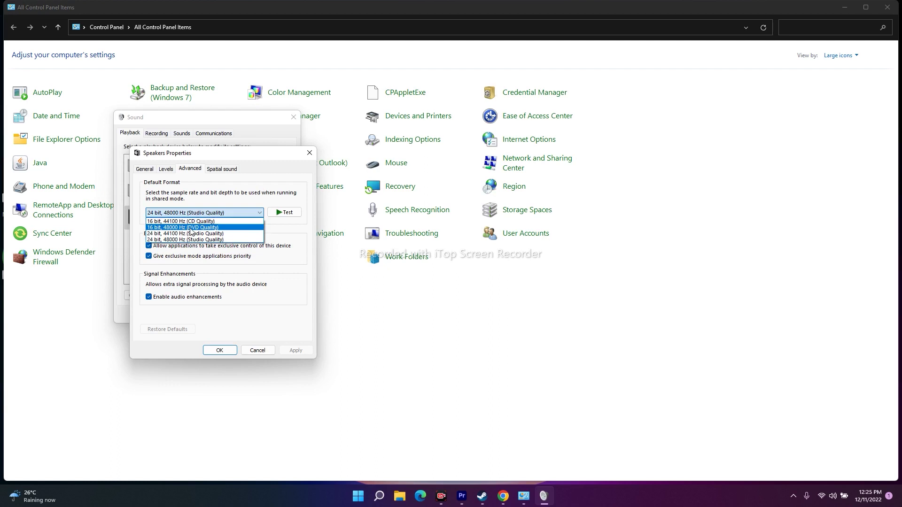
pyautogui.click(289, 230)
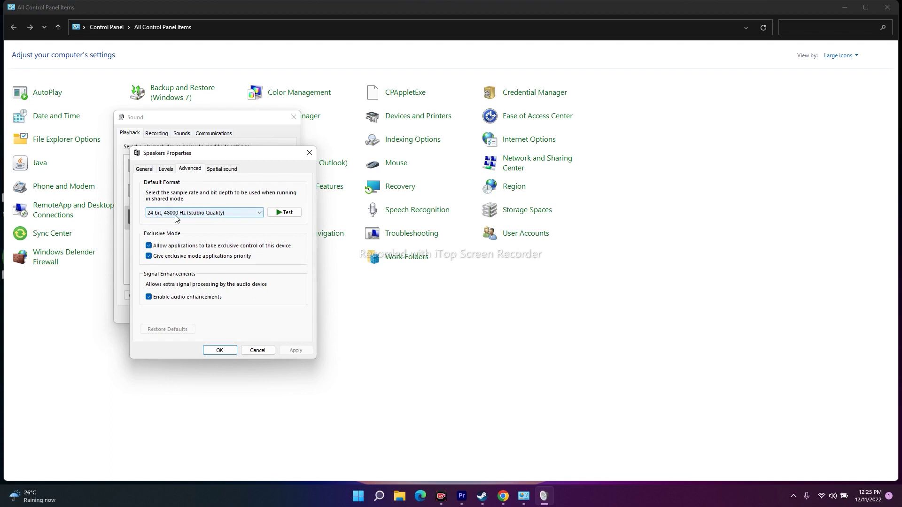
# Confirm both Sound dialogs with OK, close Control Panel, and bring Steam back
pyautogui.click(221, 350)
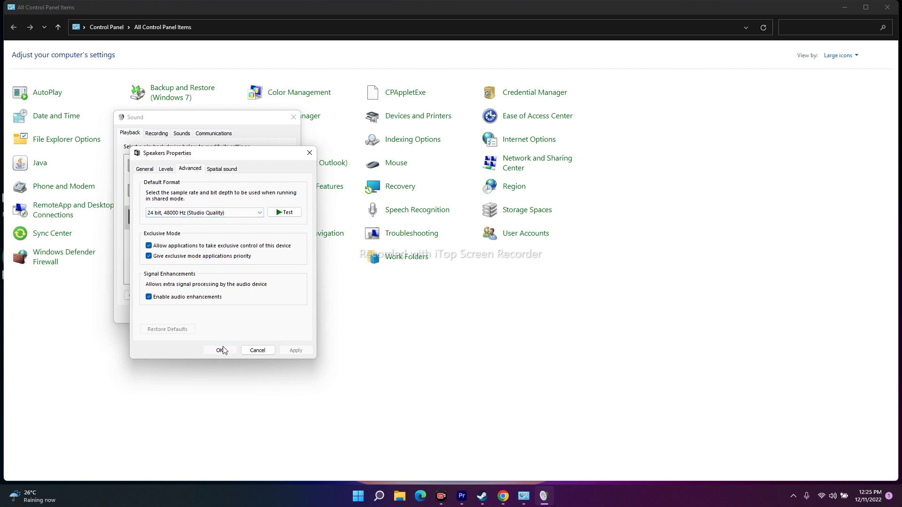
pyautogui.click(207, 316)
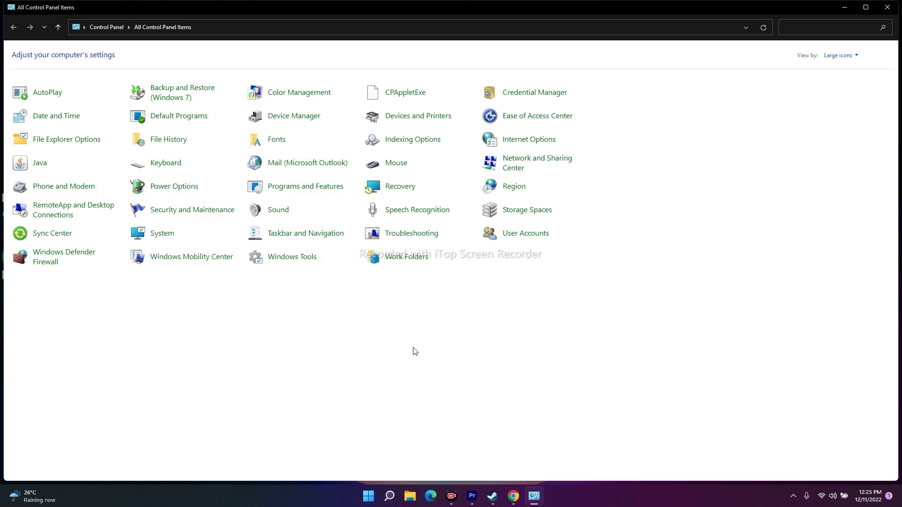
pyautogui.click(888, 7)
pyautogui.click(510, 494)
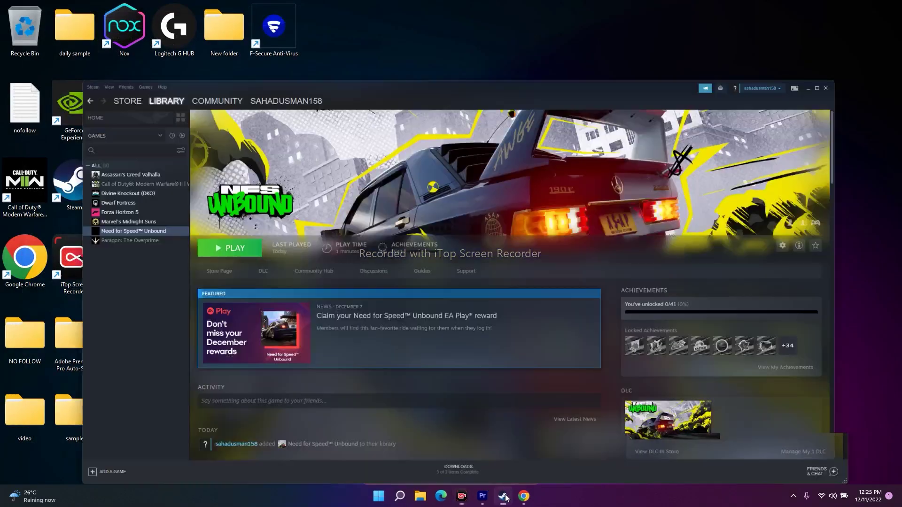